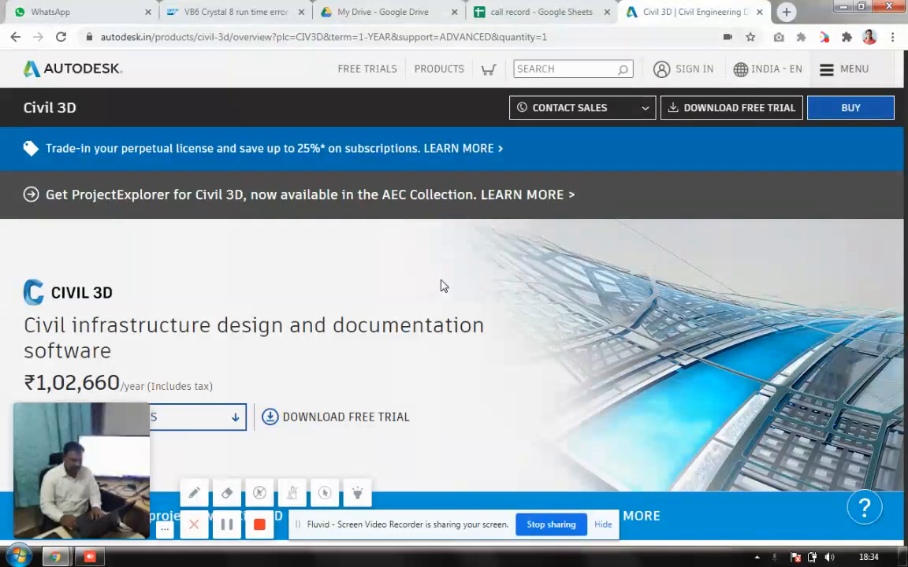
Switch to the AutoCAD session in AnyDesk and change the drawing workspace to 3D Basics
left_click(92, 557)
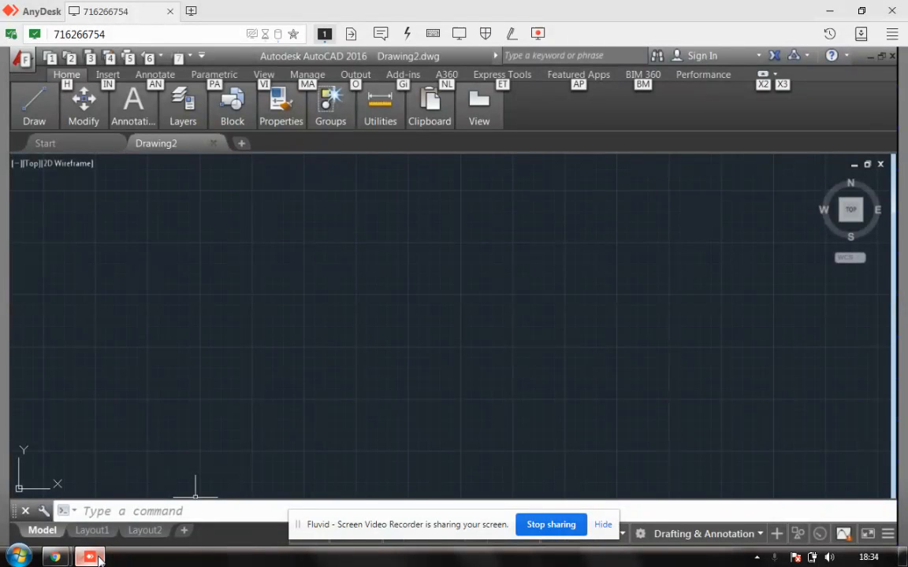
key("Escape")
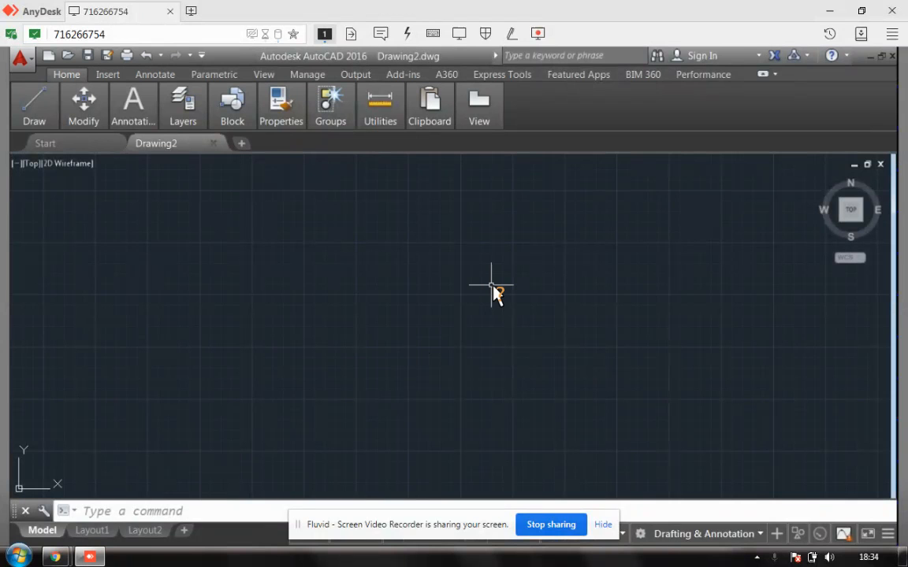
left_click(603, 523)
key("alt")
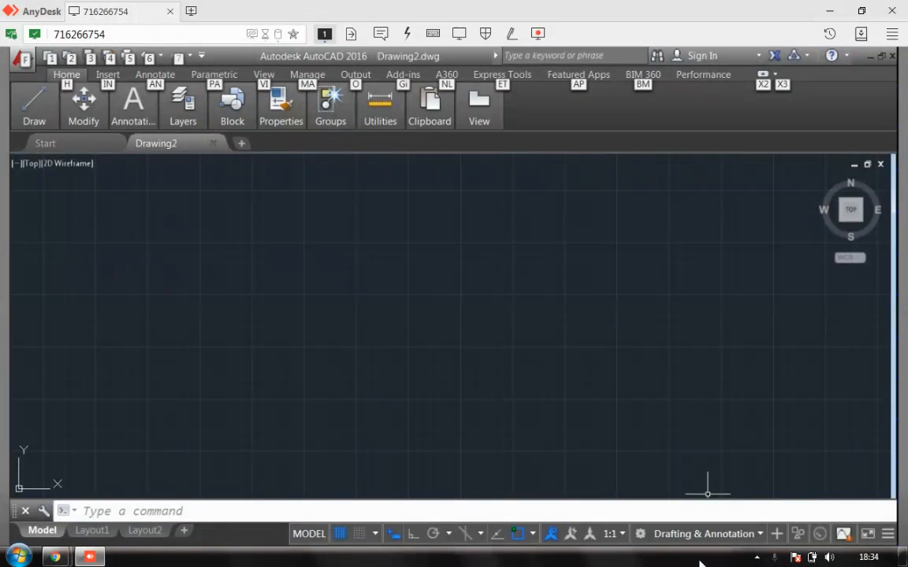
left_click(760, 535)
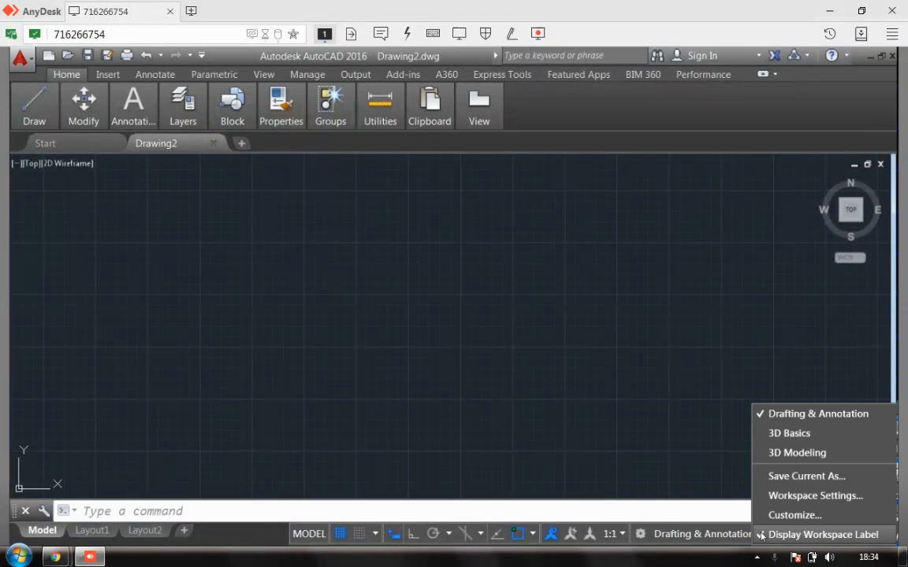
left_click(815, 434)
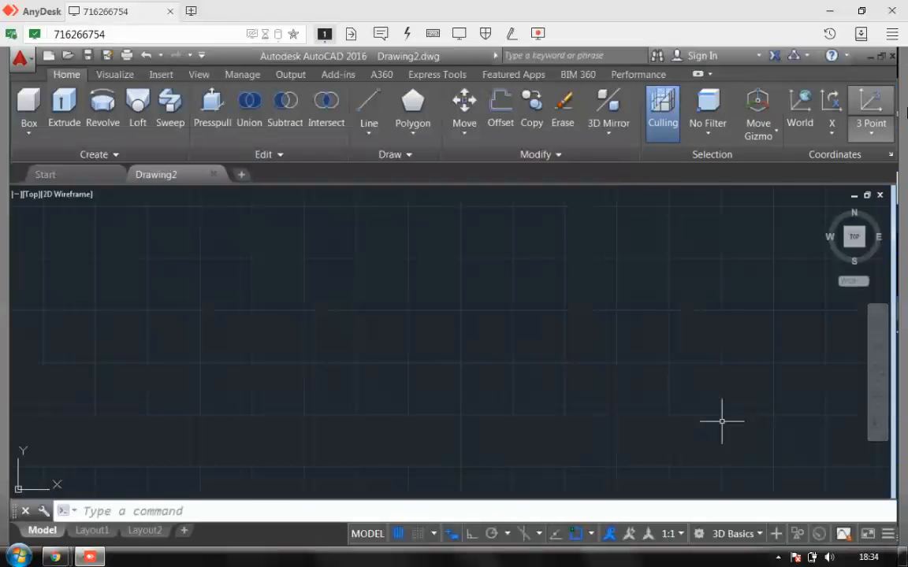
Examine the command sets available in the 3D Basics workspace and the list of solid primitives
left_click(113, 75)
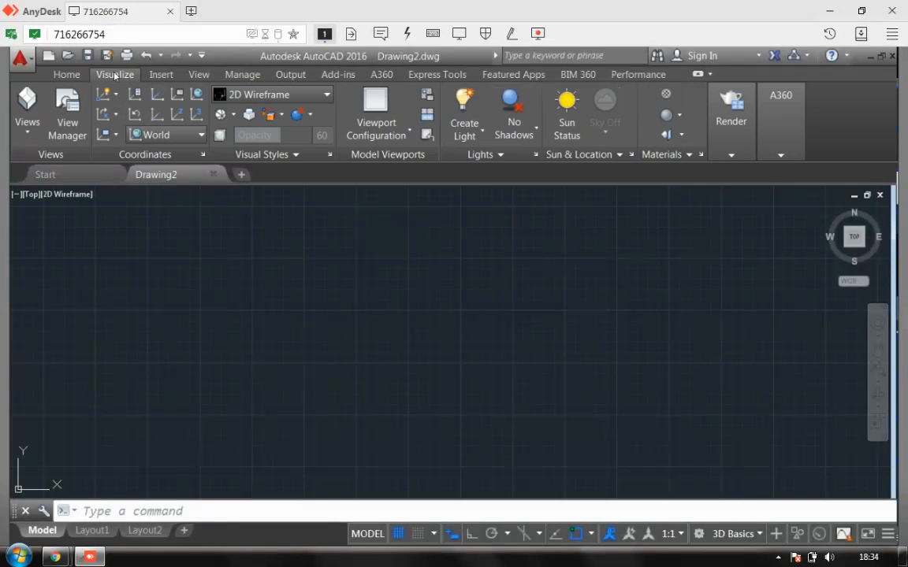
left_click(161, 75)
left_click(200, 76)
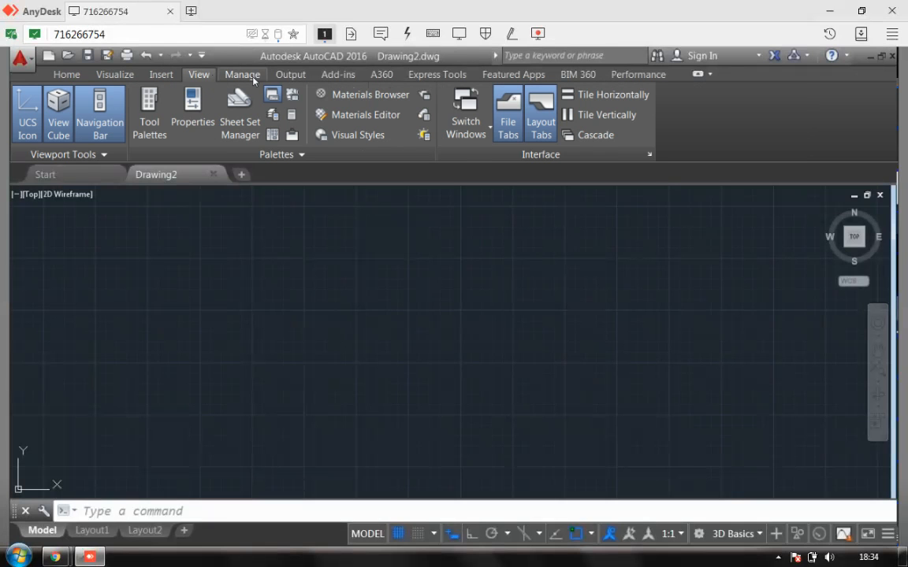
left_click(250, 76)
left_click(292, 74)
left_click(347, 76)
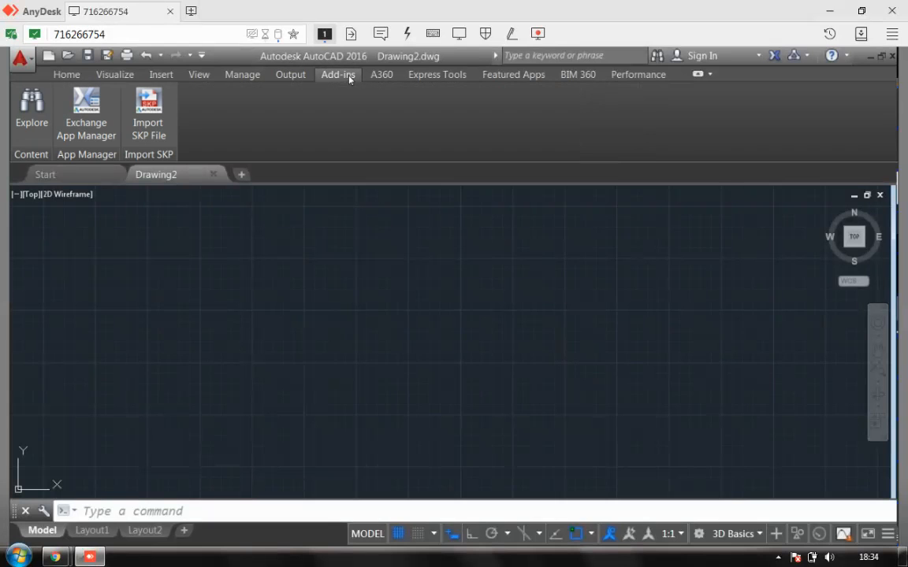
left_click(385, 75)
left_click(455, 79)
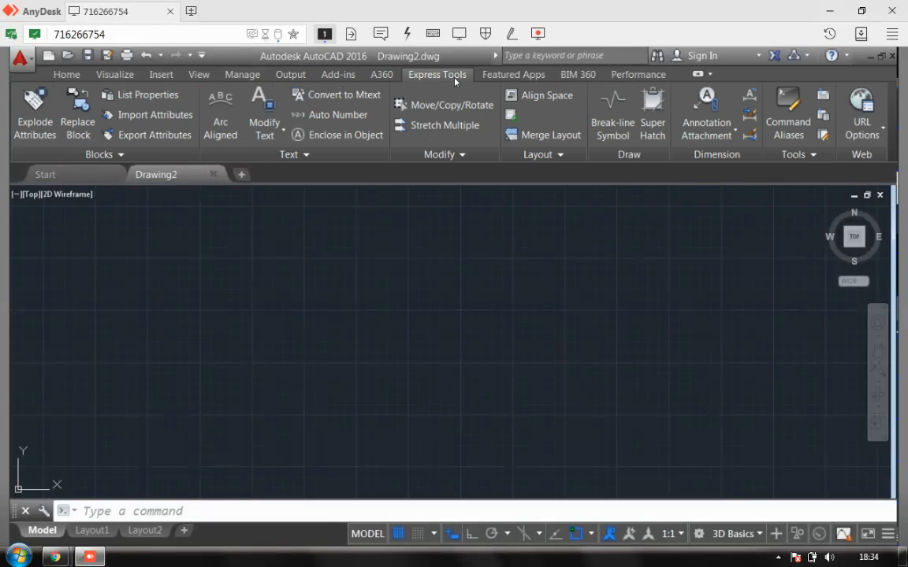
left_click(68, 77)
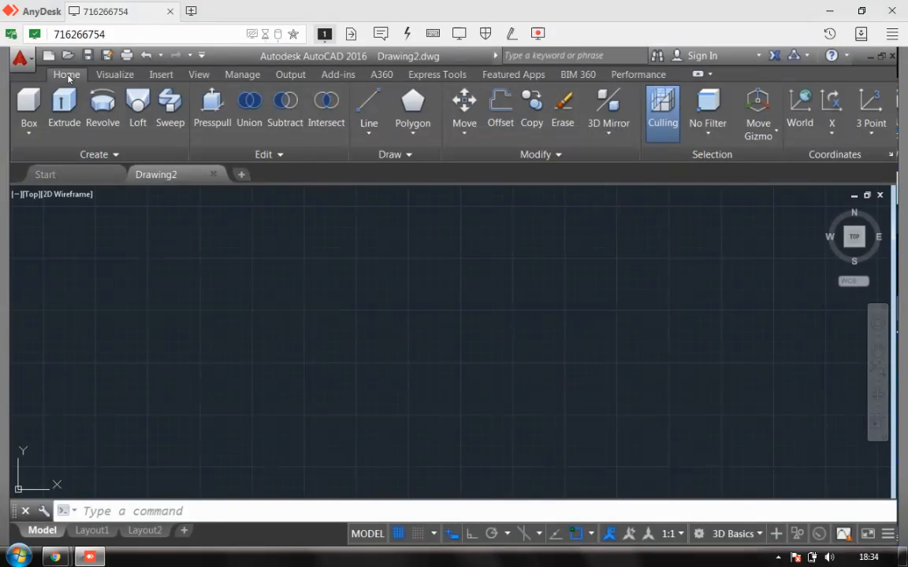
left_click(27, 136)
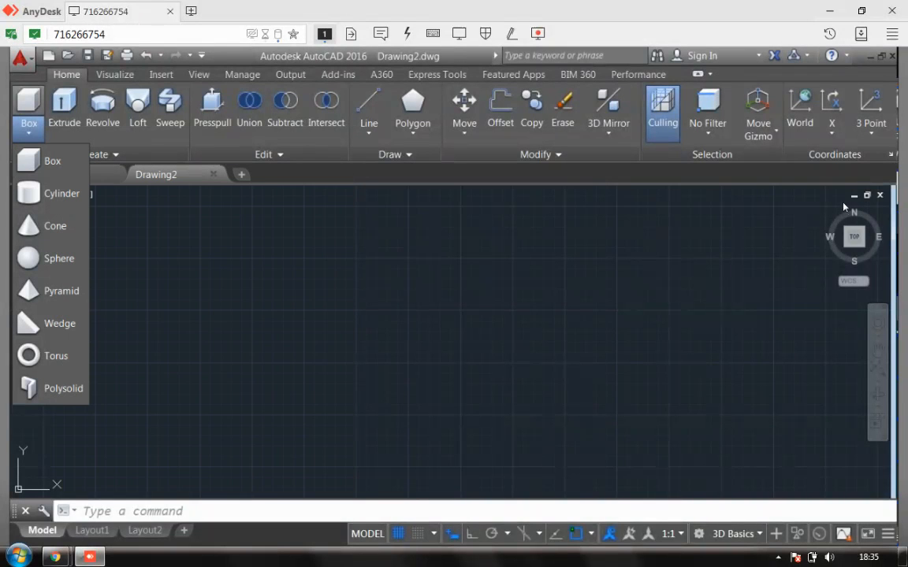
left_click(820, 211)
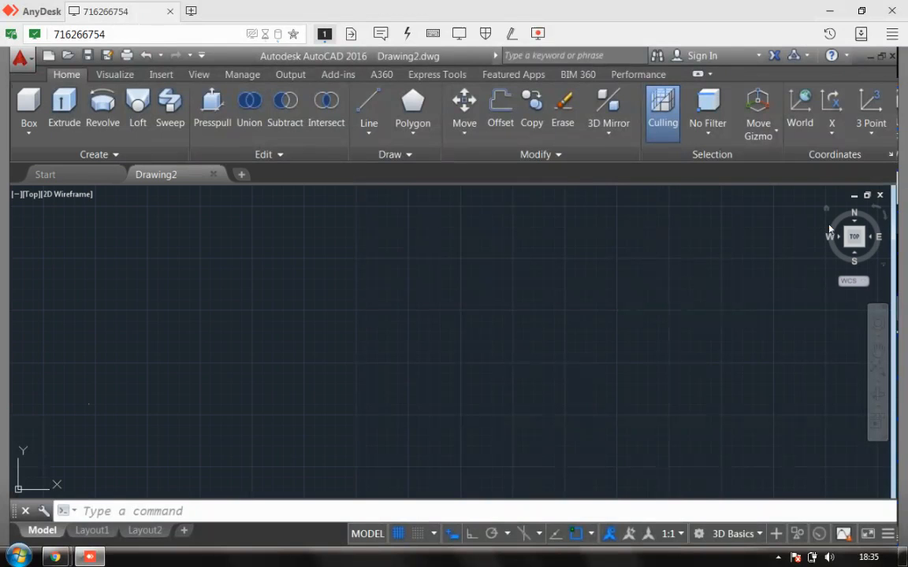
In the SW Isometric view, draw a solid box near the origin on a freehand rectangular base with a height of 10
left_click(826, 209)
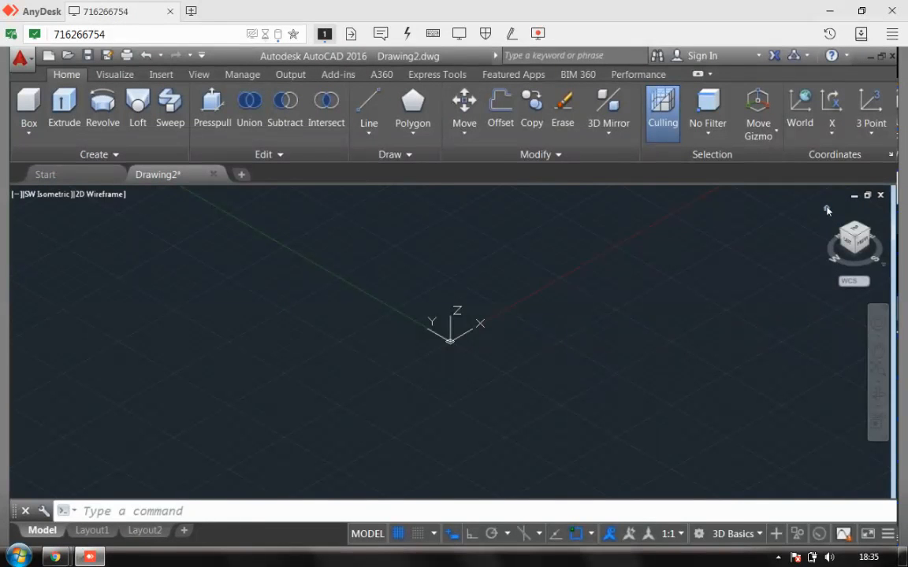
left_click(28, 138)
left_click(39, 165)
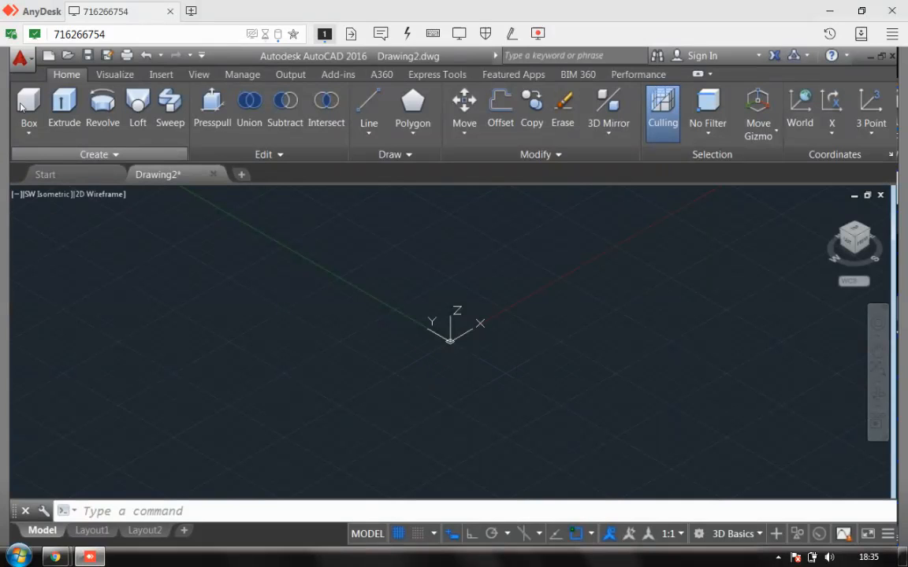
key("Return")
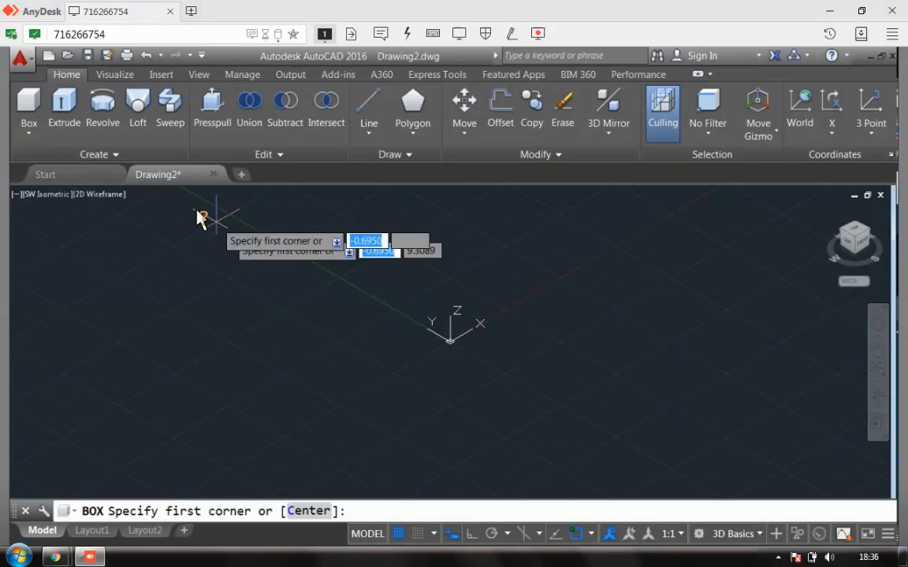
left_click(27, 135)
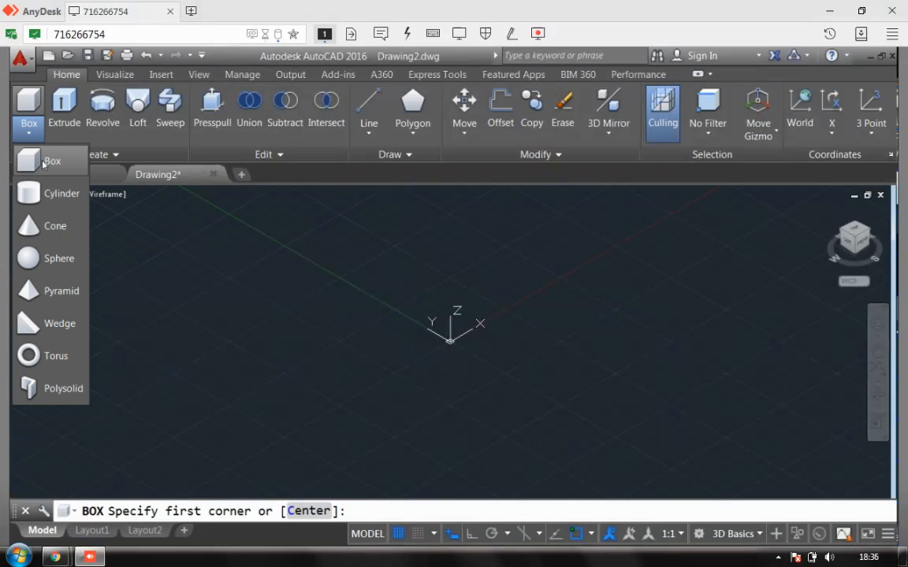
left_click(37, 160)
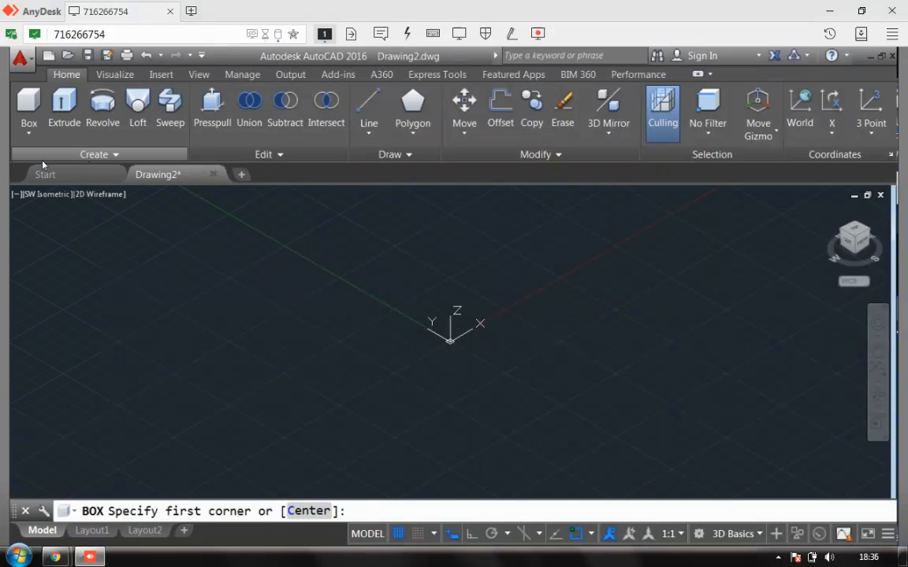
left_click(516, 339)
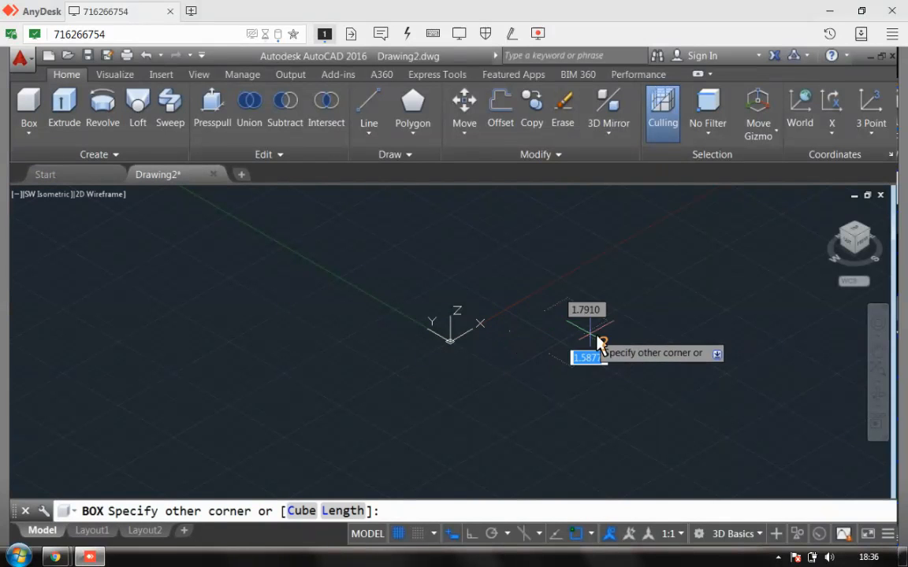
left_click(713, 297)
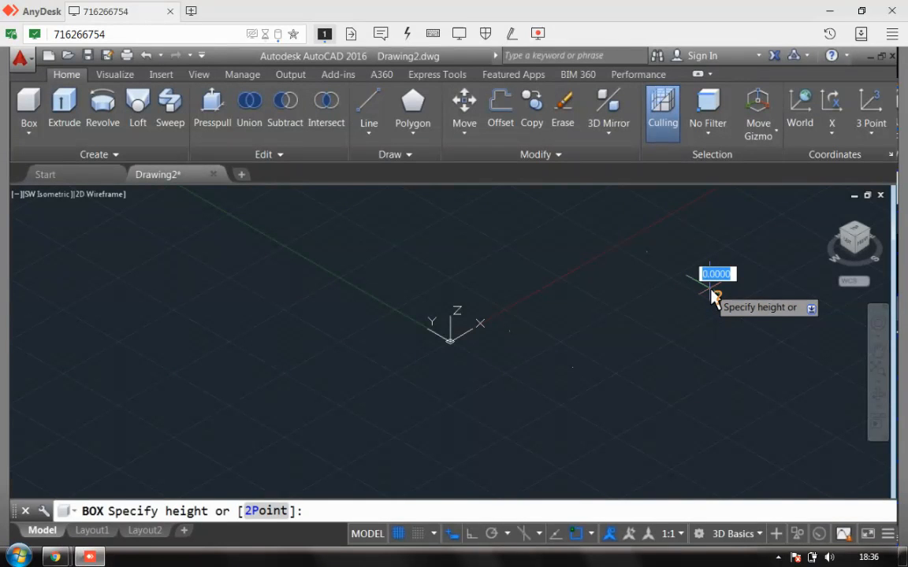
type("10")
key("Return")
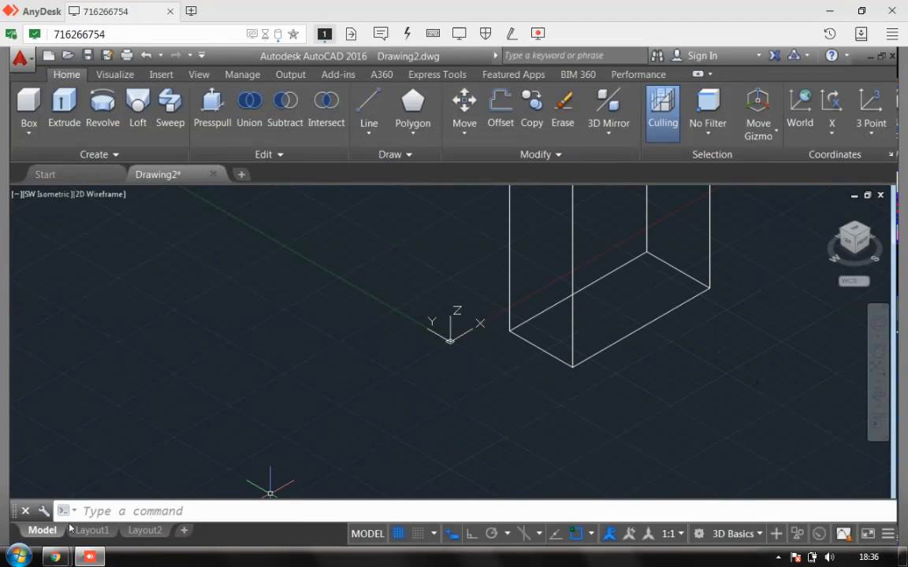
scroll(604, 422, "up", 4)
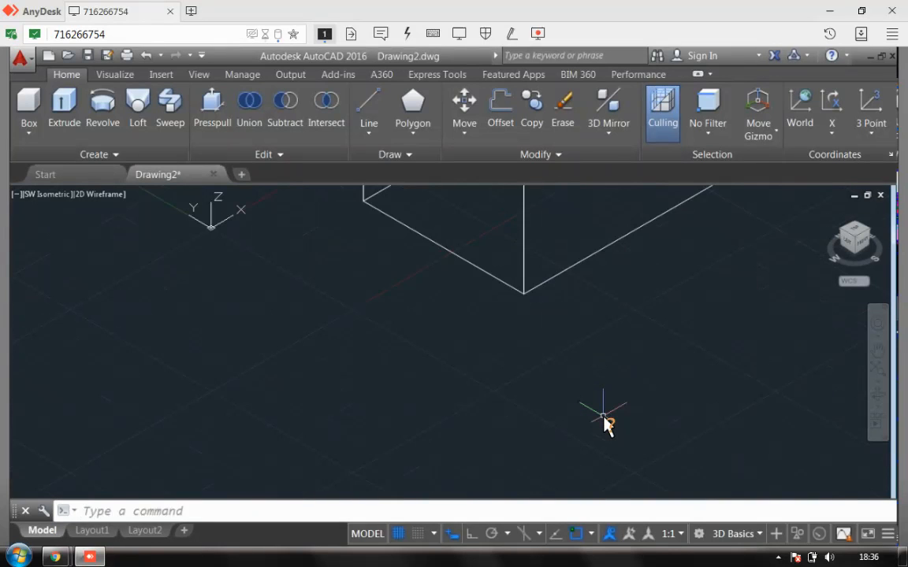
scroll(604, 421, "down", 3)
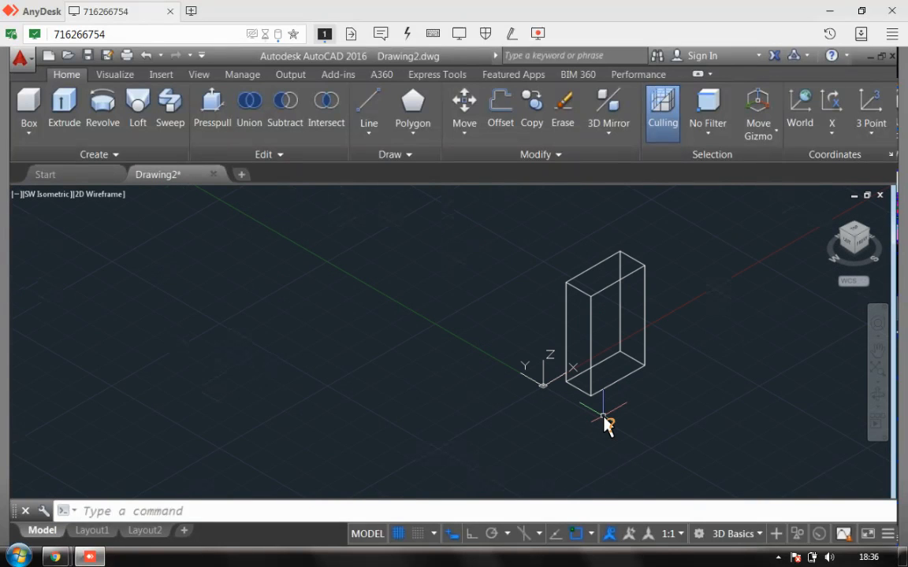
Draw a solid cylinder away from the box, with a base radius of 5 and the default height of 10
left_click(24, 139)
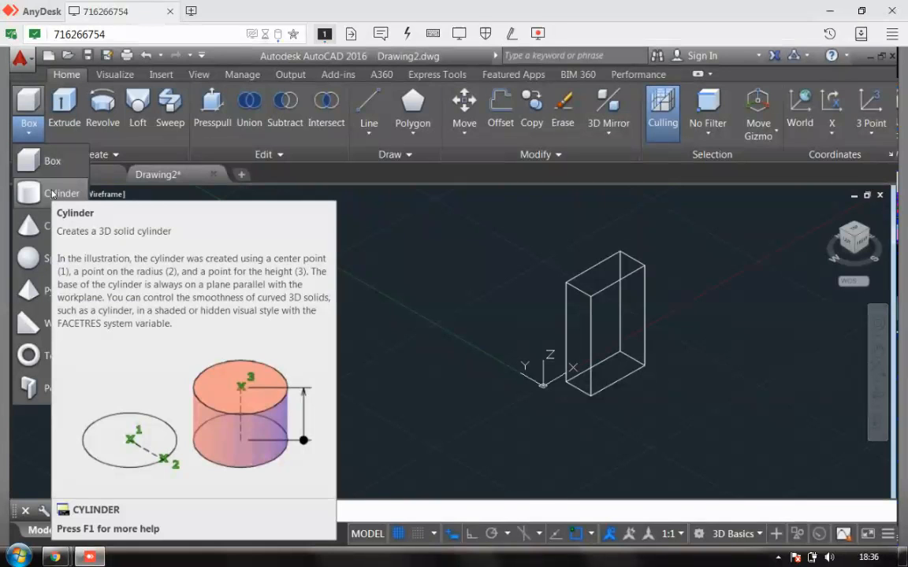
left_click(52, 193)
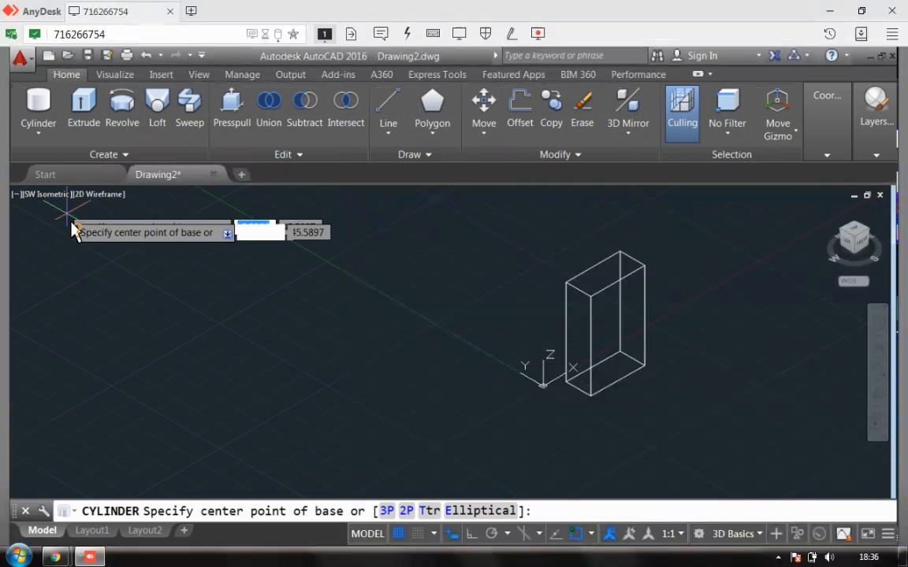
left_click(271, 335)
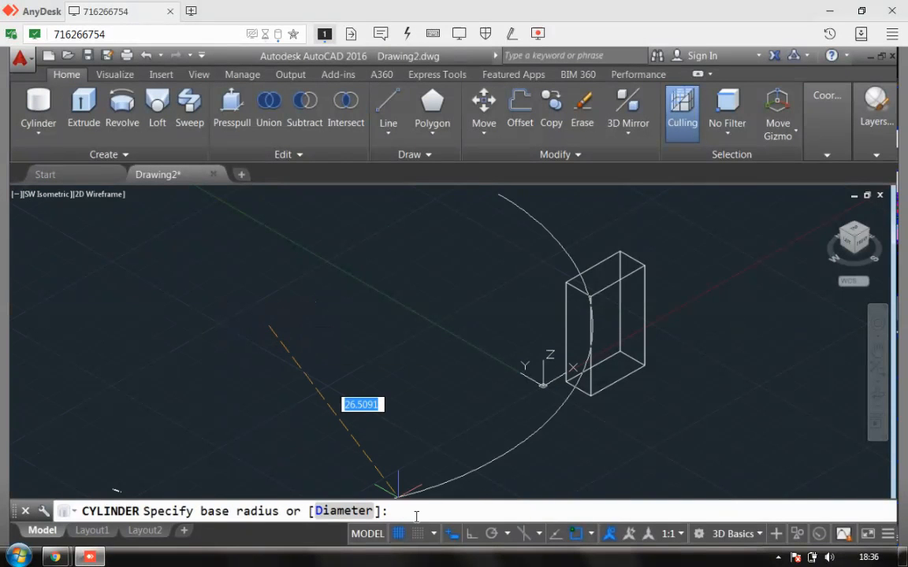
type("5")
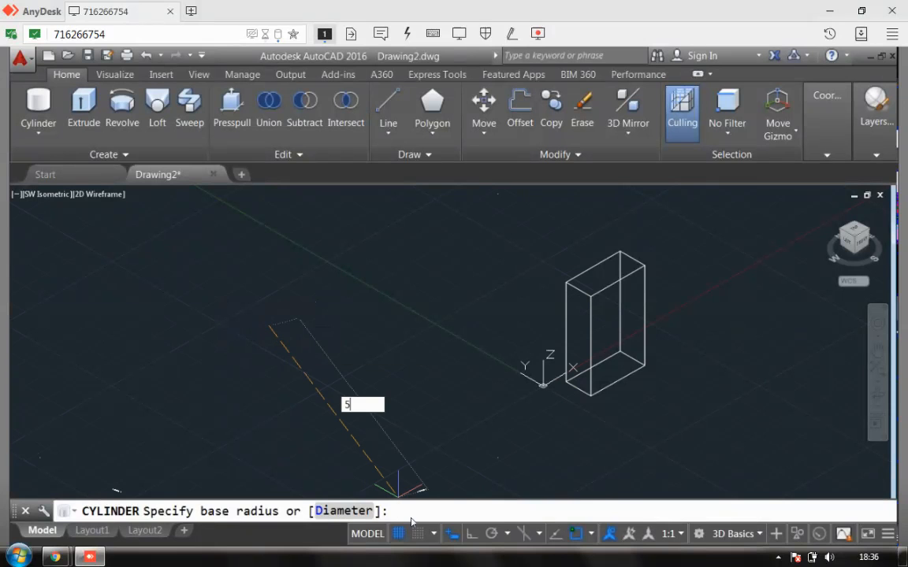
key("Return")
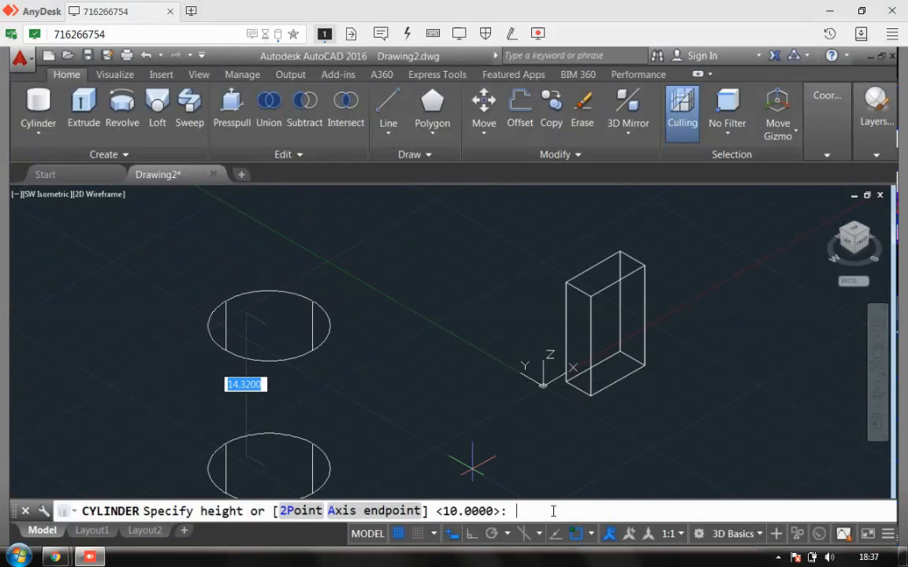
key("Return")
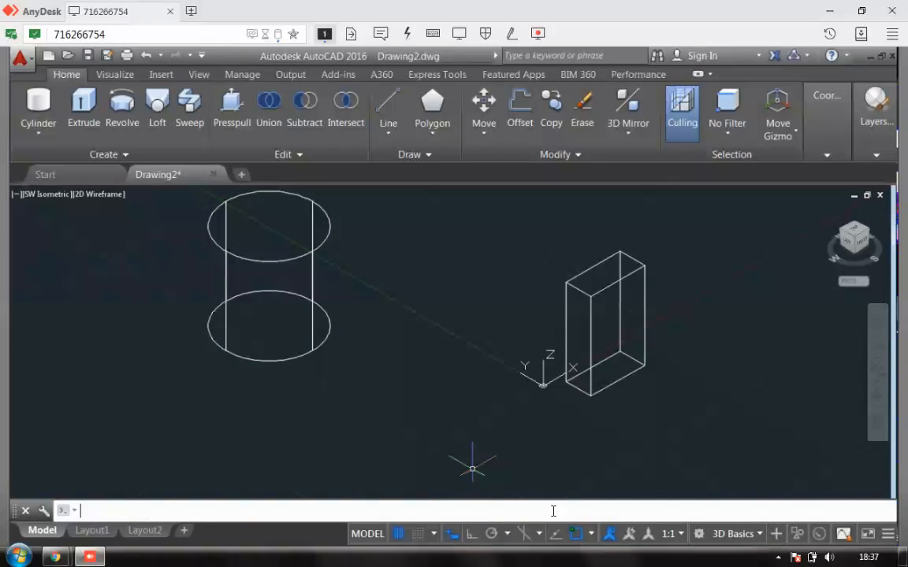
left_click(37, 130)
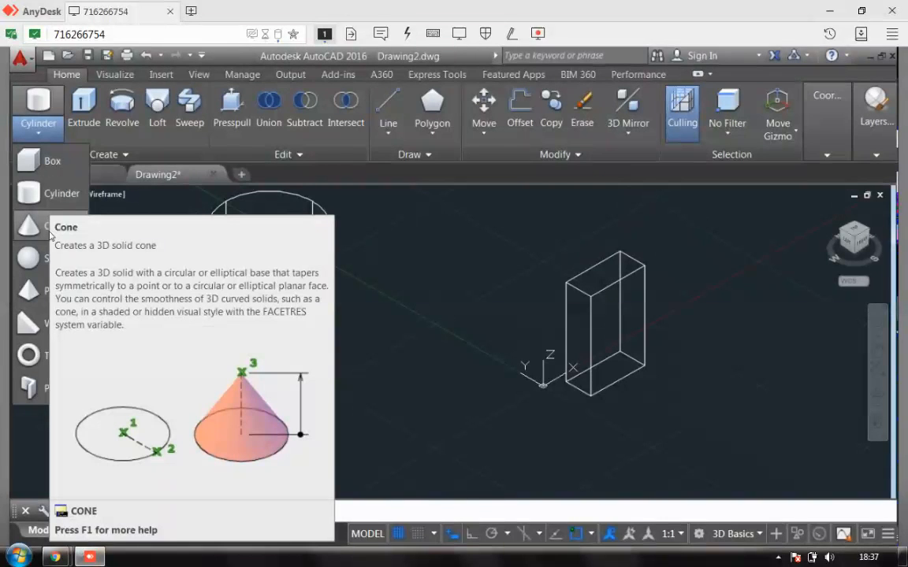
left_click(44, 229)
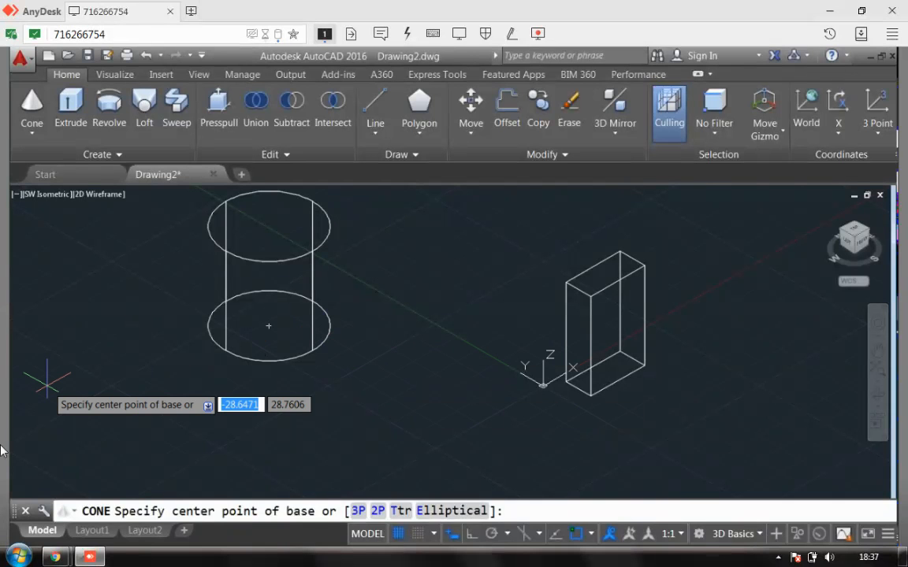
mouse_move(55, 556)
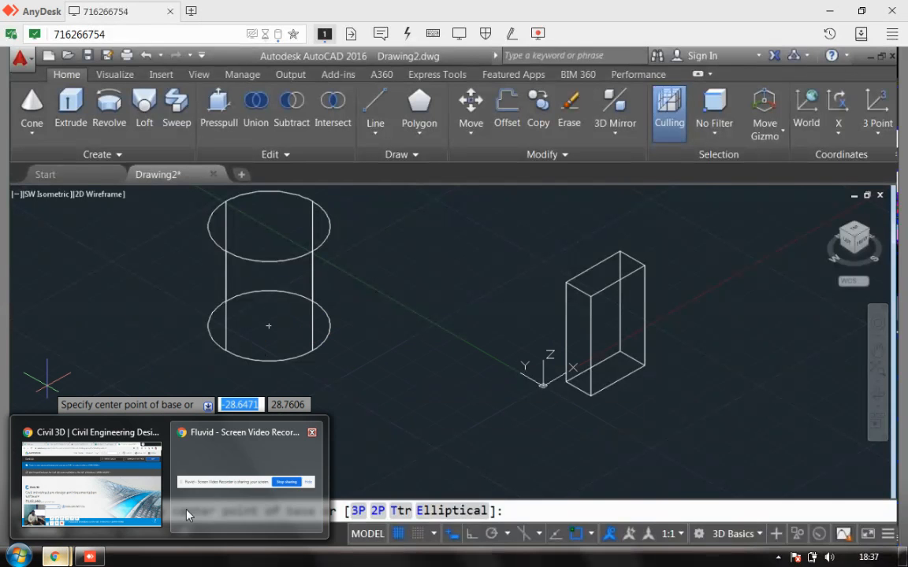
left_click(105, 465)
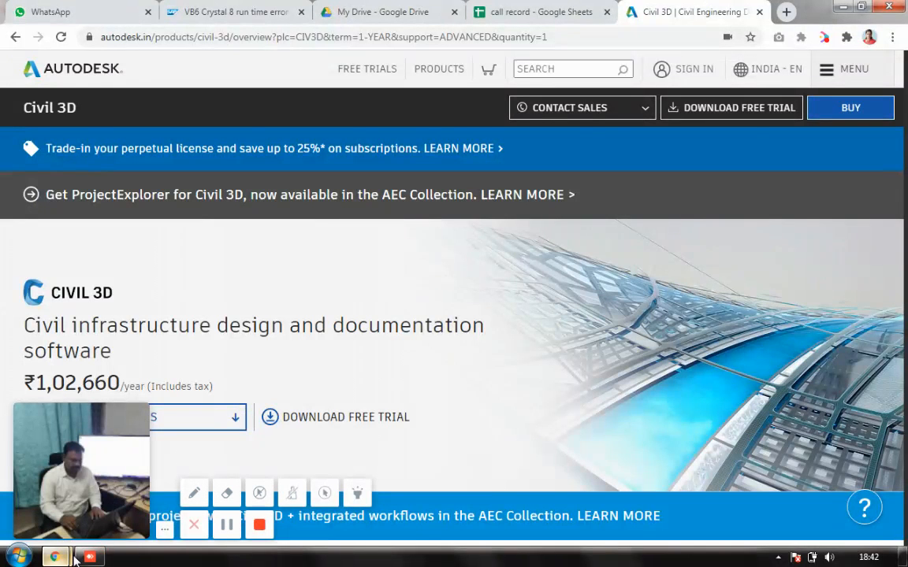
left_click(90, 557)
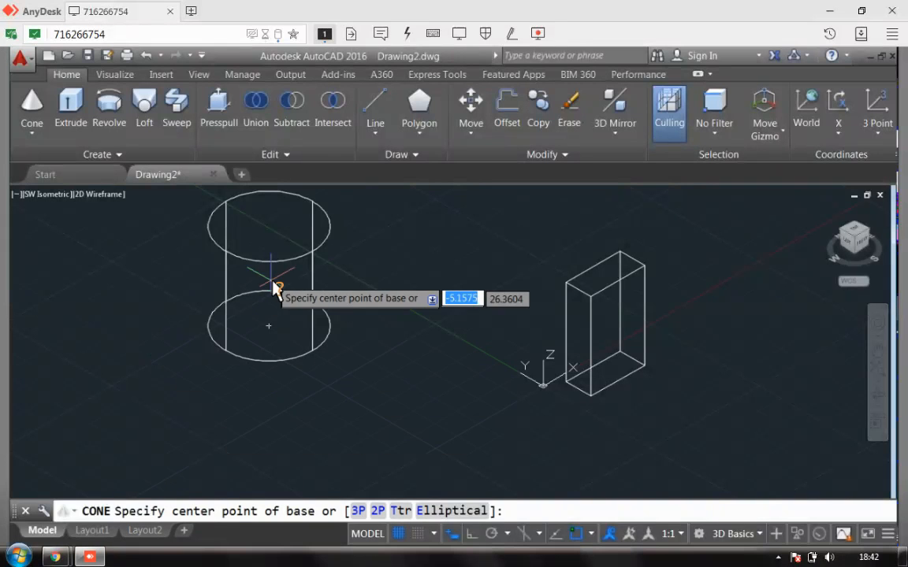
Draw a downward-pointing solid cone in the empty area in front of the cylinder and box, with base radius 5 and height 10
left_click(33, 133)
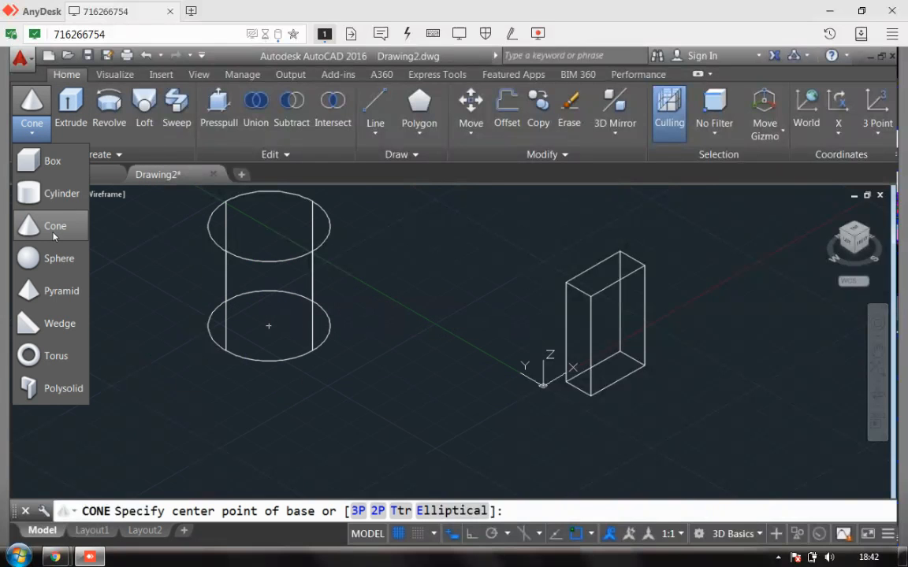
left_click(50, 225)
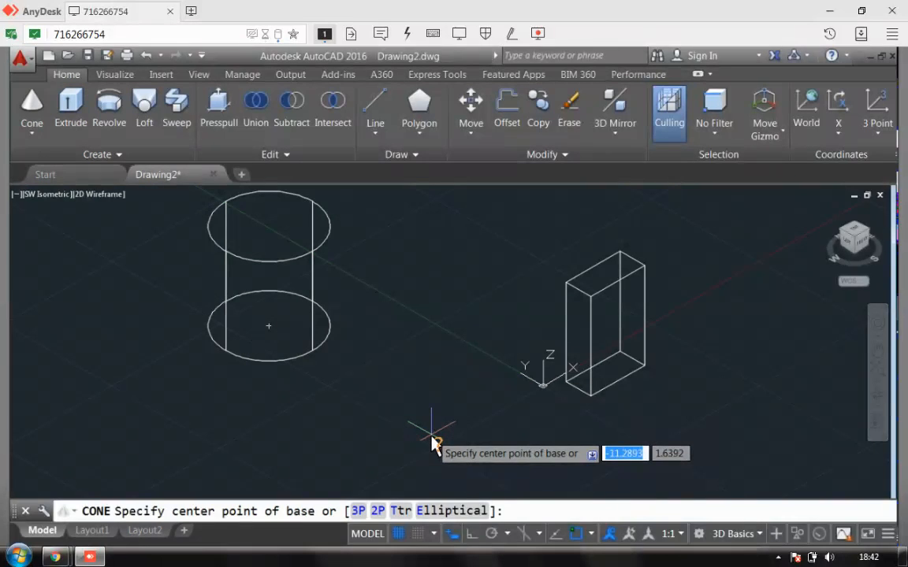
left_click(431, 433)
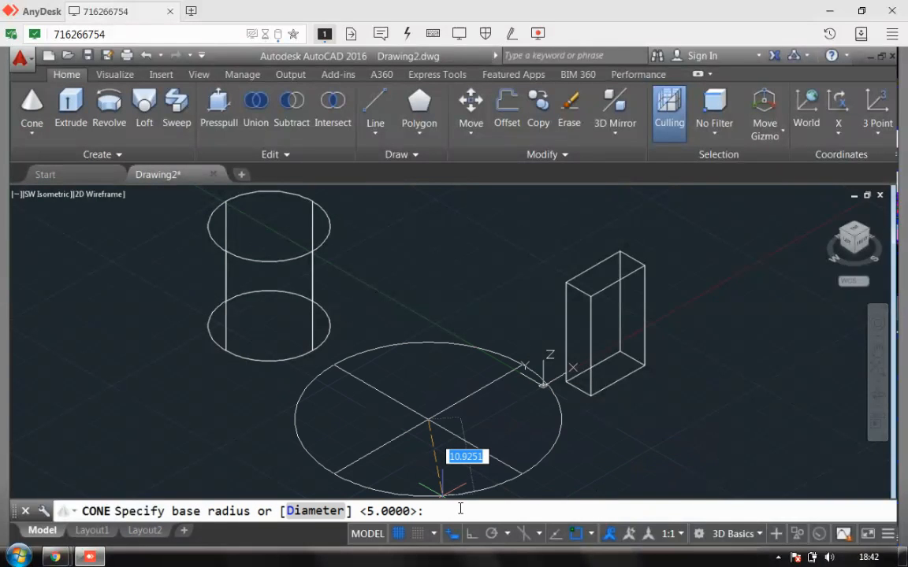
type("5")
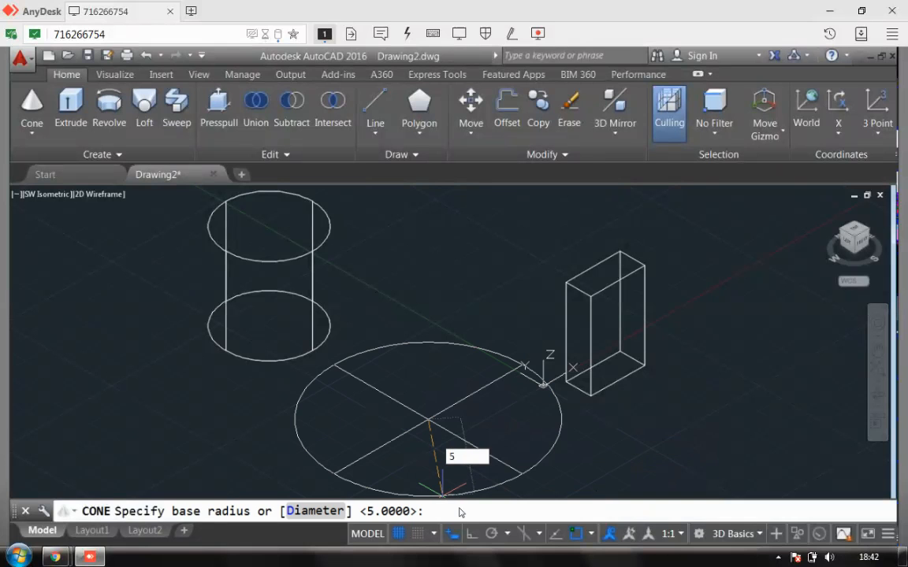
key("Return")
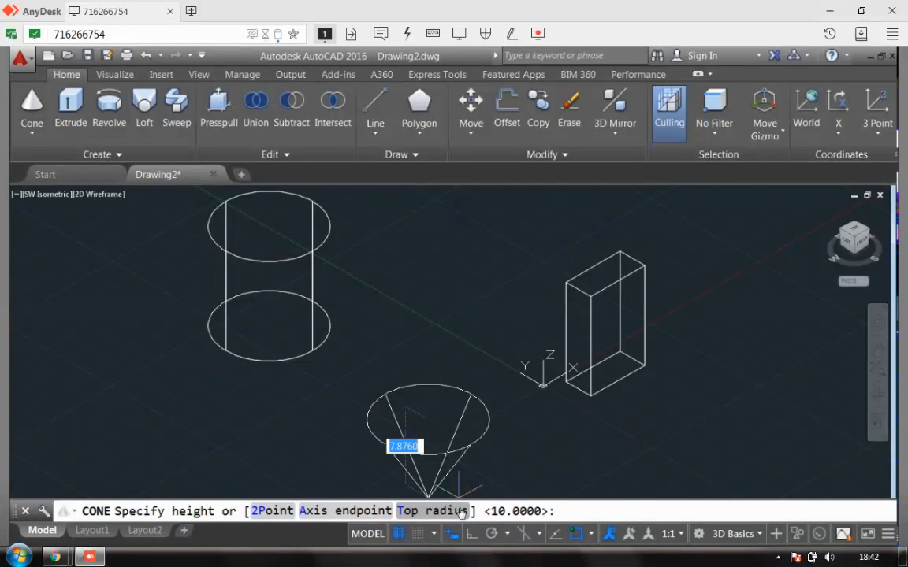
type("10")
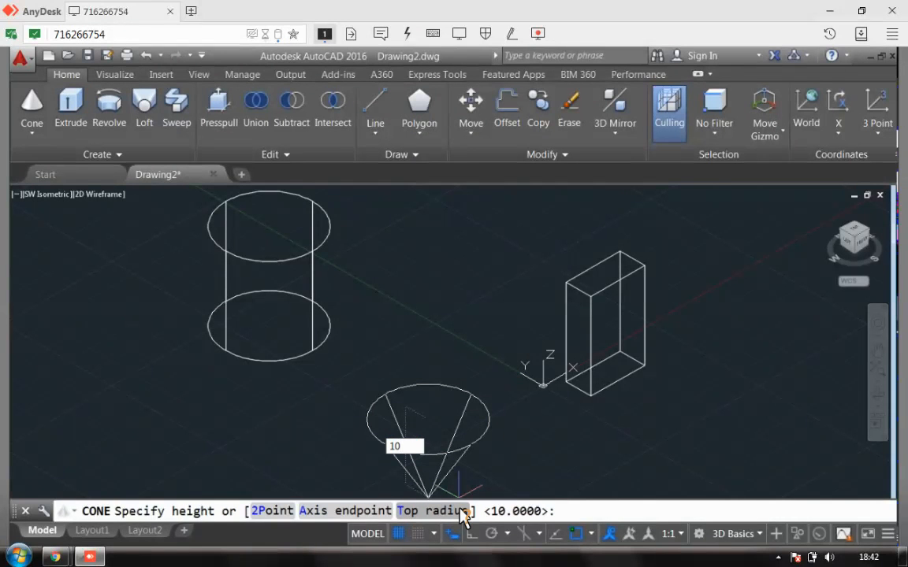
key("Return")
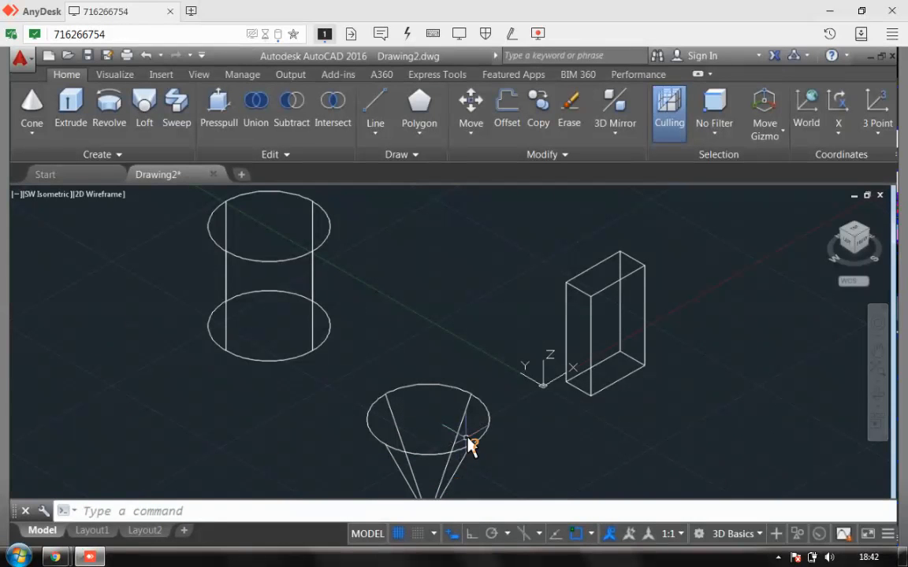
Draw a solid sphere of radius 5 in the empty area behind the box and the cylinder
scroll(470, 443, "down", 2)
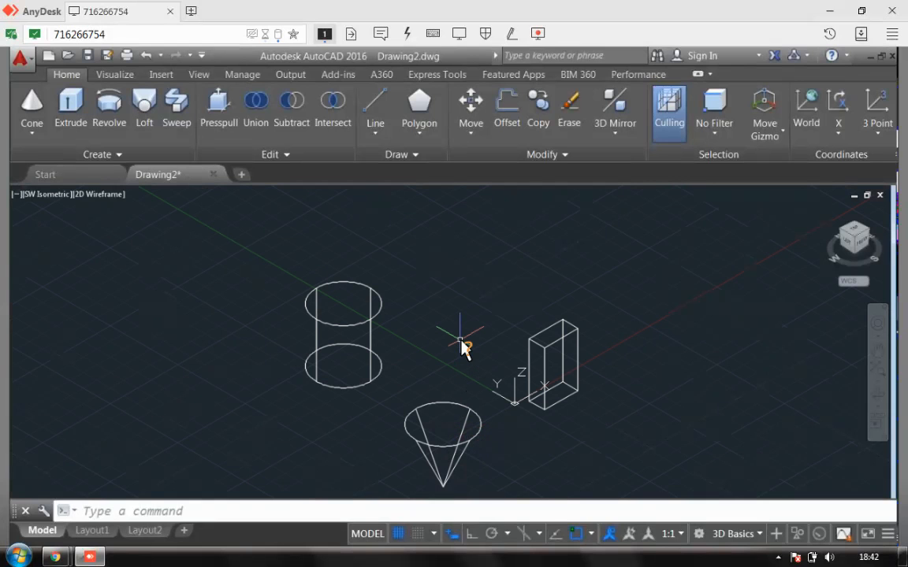
left_click(34, 134)
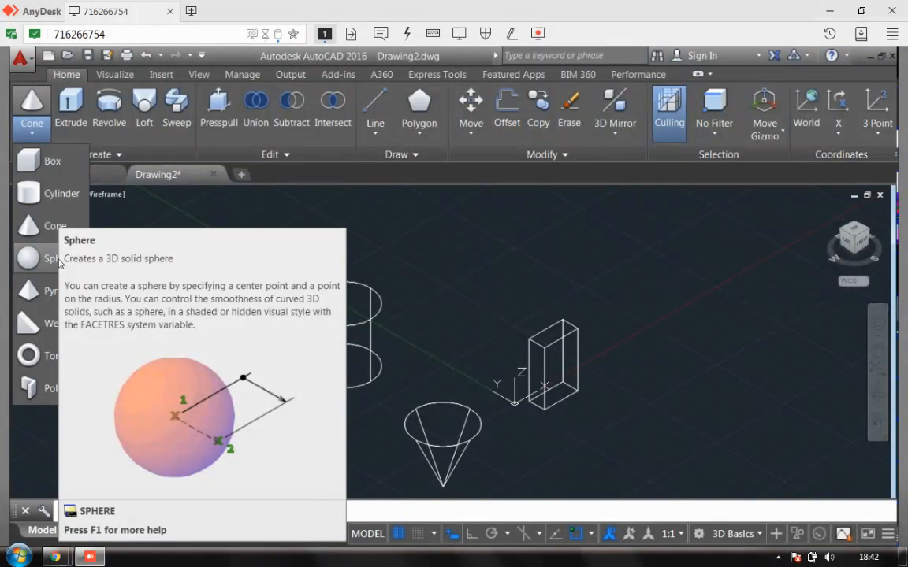
left_click(45, 260)
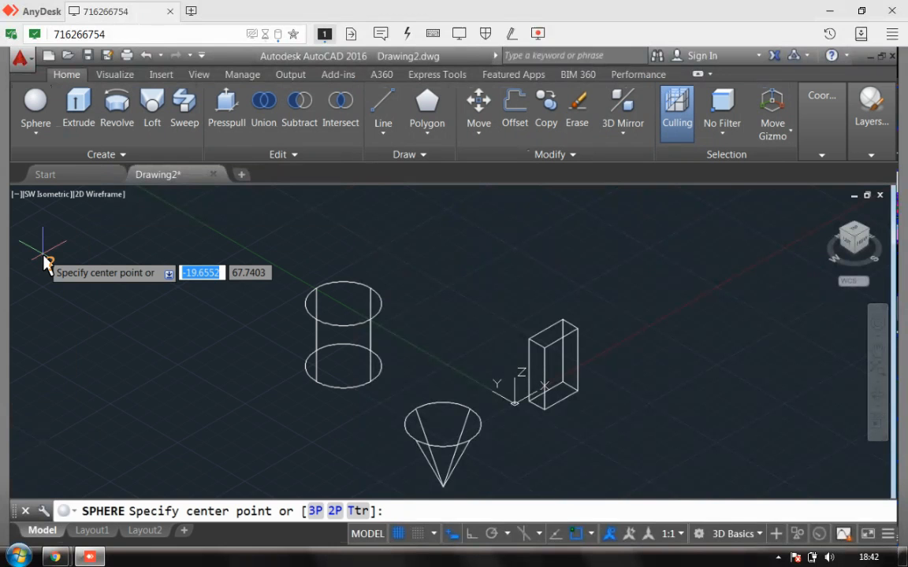
left_click(486, 291)
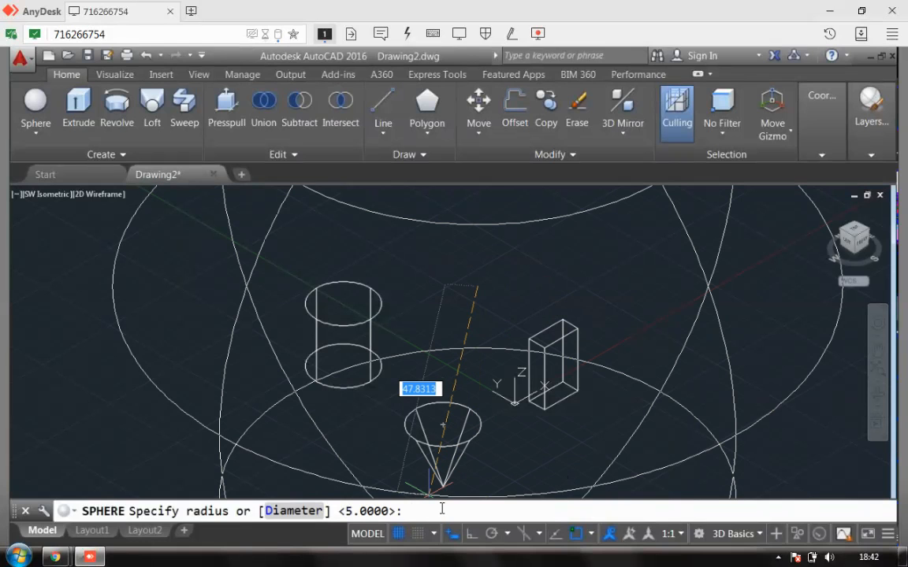
type("5")
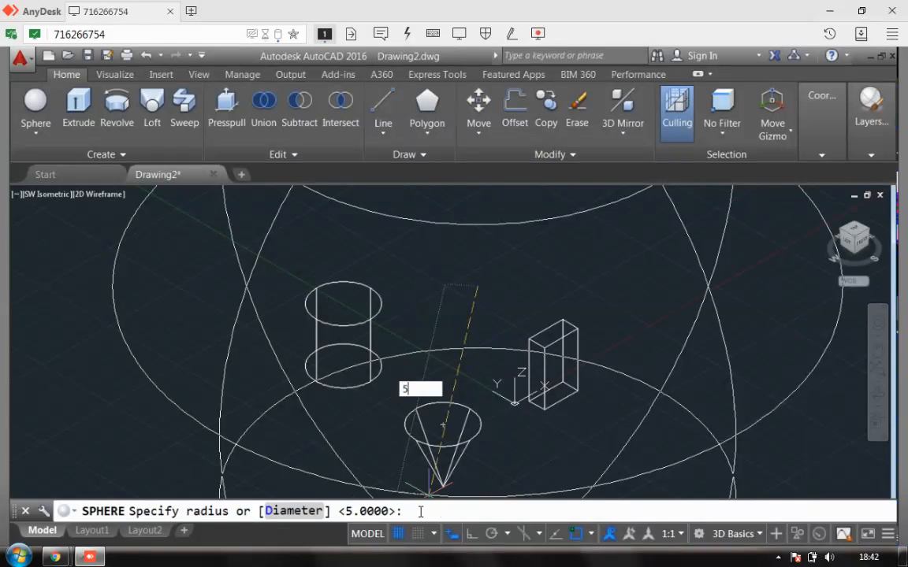
key("Return")
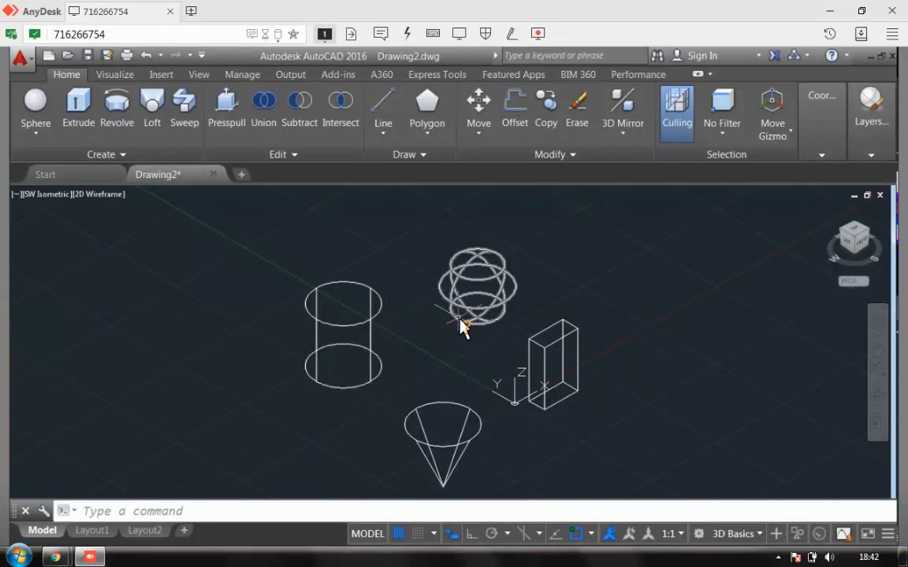
Draw a solid pyramid beyond the box near the X axis, with base radius 5, base rotated about 105° and an upward height of 10
left_click(36, 135)
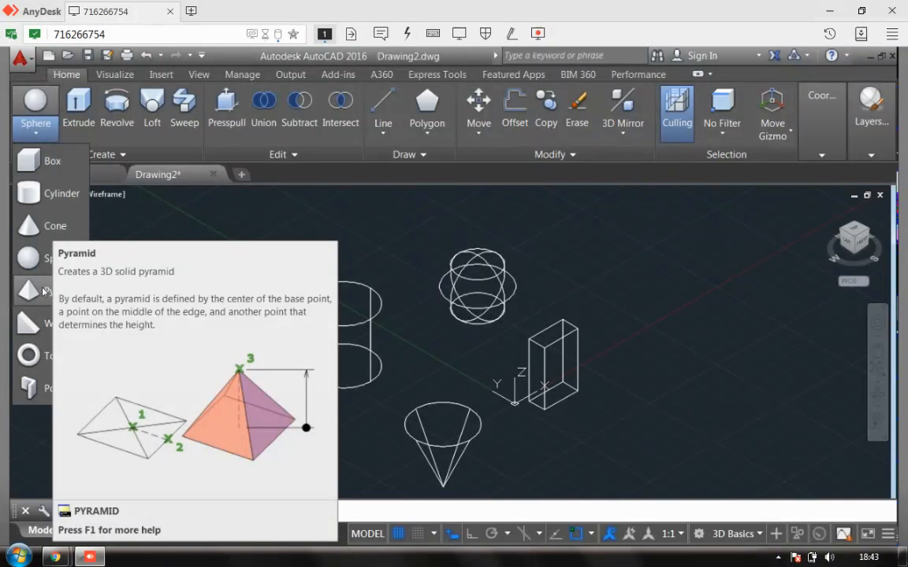
left_click(49, 290)
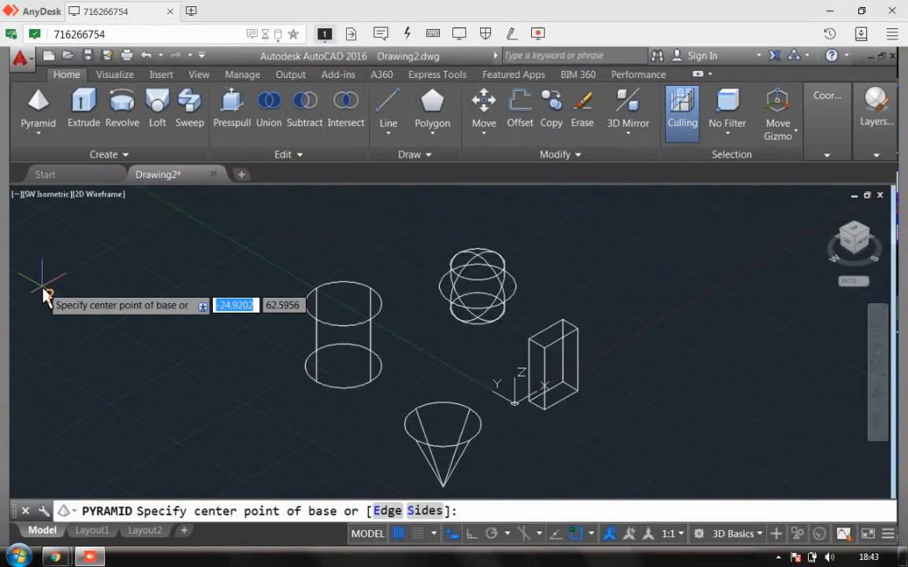
left_click(654, 329)
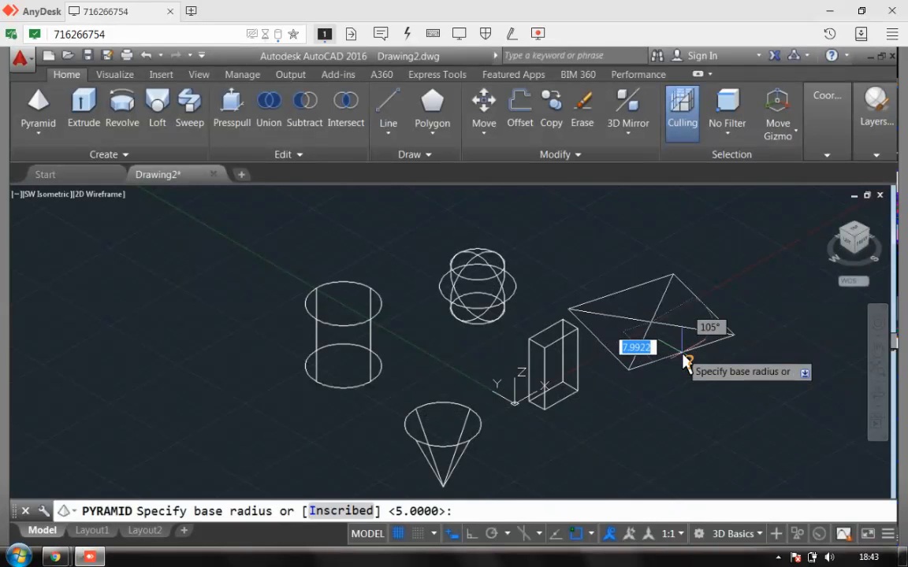
type("5")
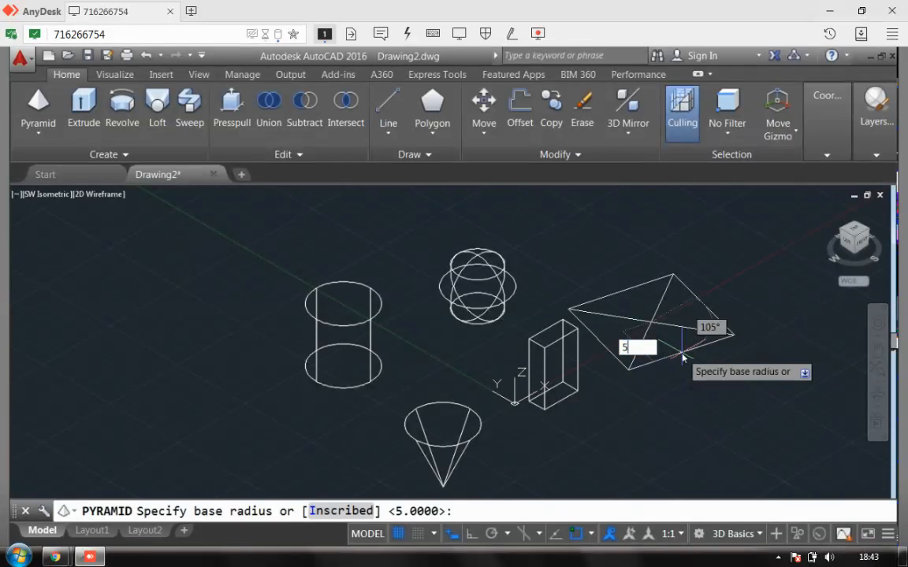
key("Return")
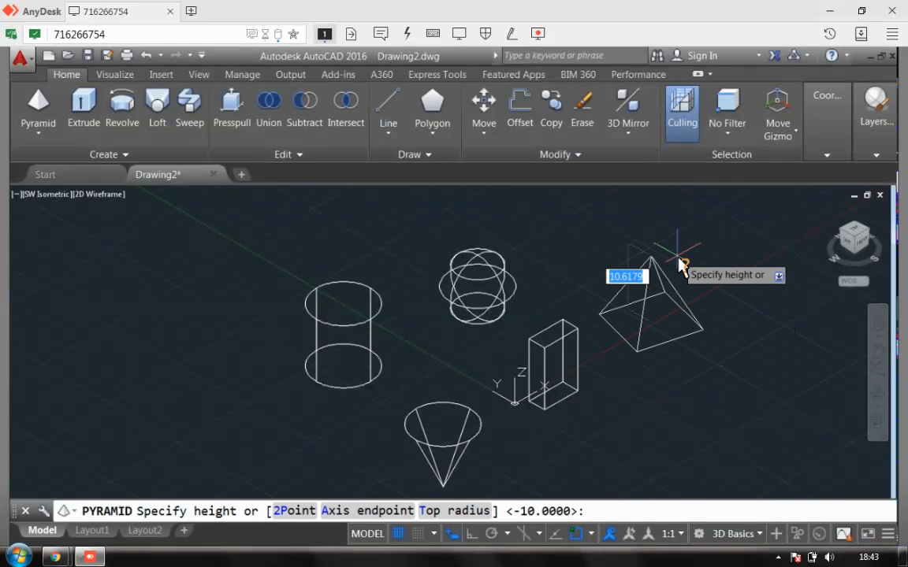
type("10")
key("Return")
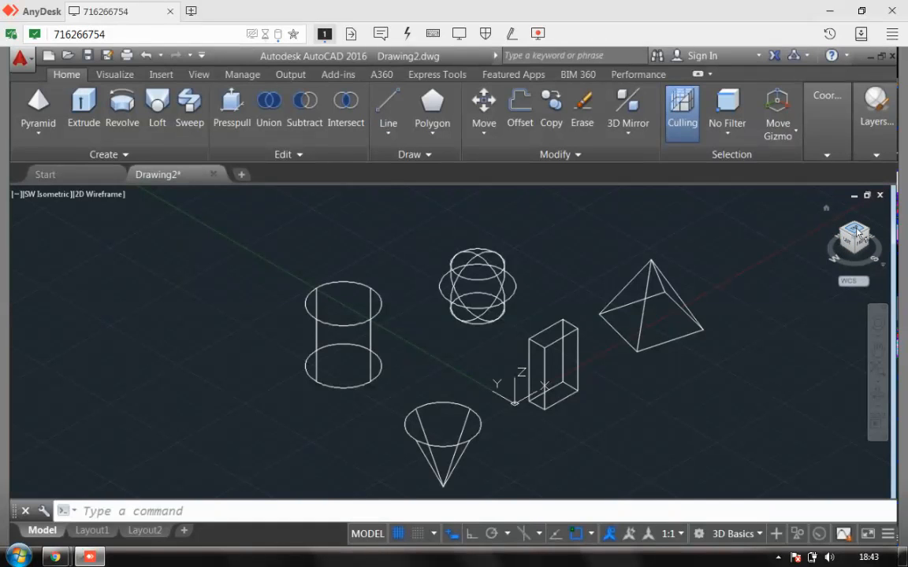
Examine the five solids from the Top, home, Front and NE Isometric views, orbiting between them
left_click(857, 231)
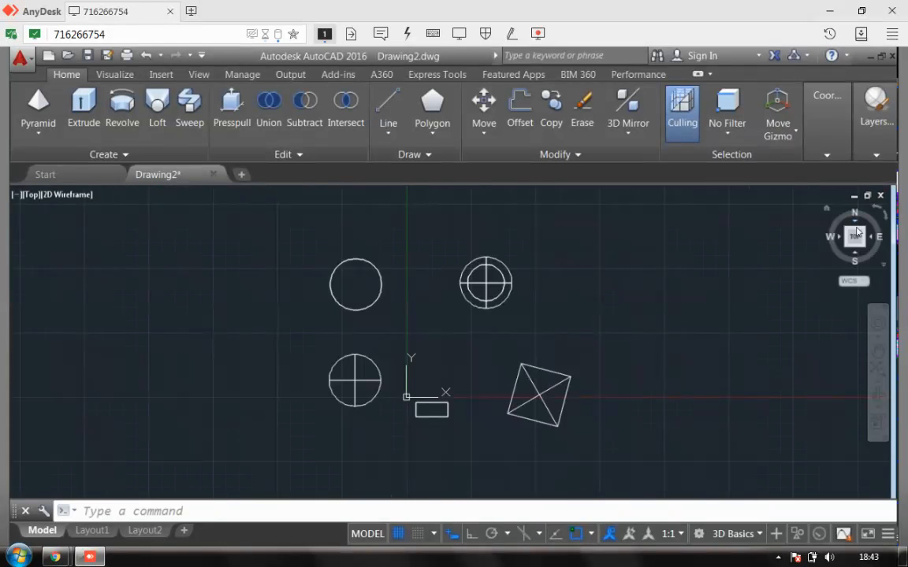
left_click(827, 209)
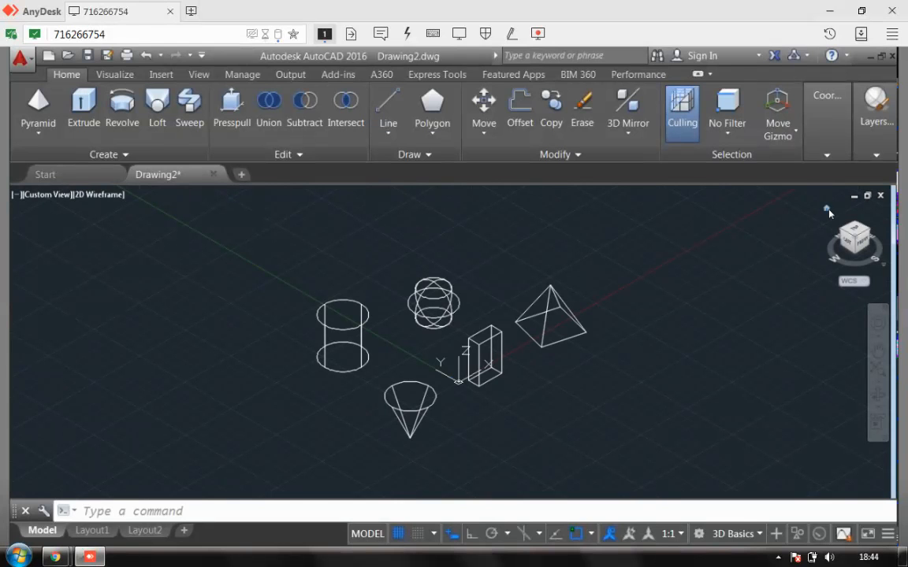
left_click_drag(865, 263, 837, 247)
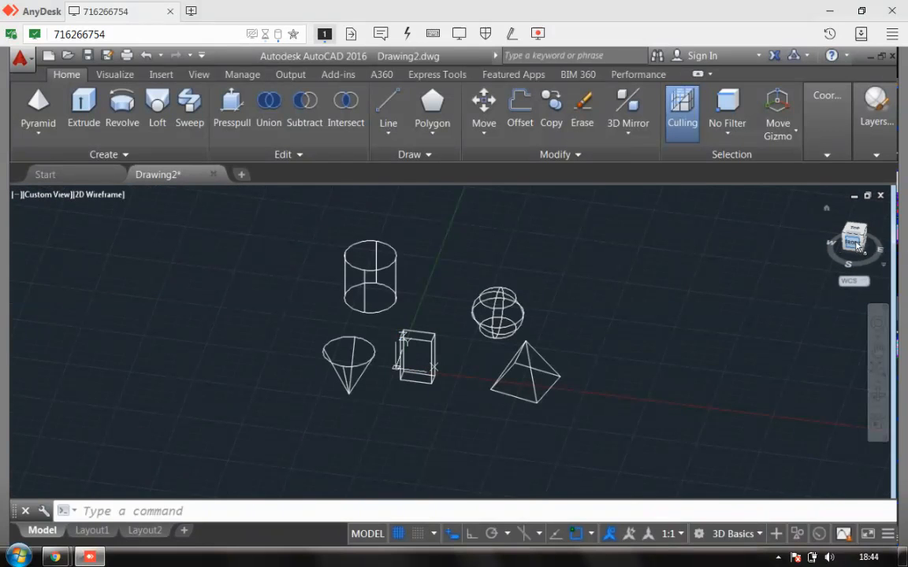
left_click(855, 247)
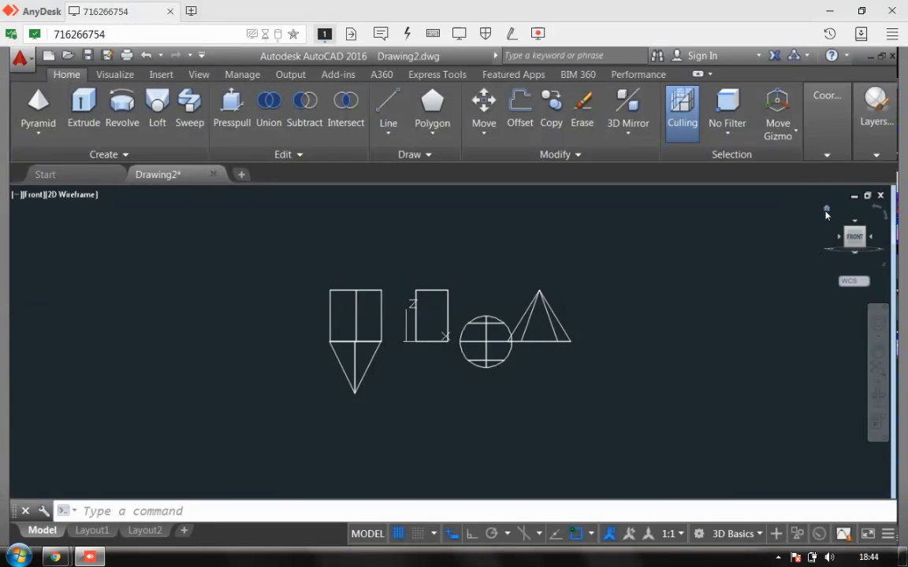
left_click(858, 249)
mouse_move(856, 249)
left_mouse_down()
mouse_move(825, 253)
mouse_move(841, 201)
mouse_move(685, 274)
mouse_move(684, 239)
mouse_move(848, 245)
mouse_move(828, 226)
mouse_move(802, 281)
mouse_move(626, 367)
mouse_move(429, 359)
mouse_move(436, 349)
mouse_move(498, 371)
mouse_move(458, 314)
left_mouse_up()
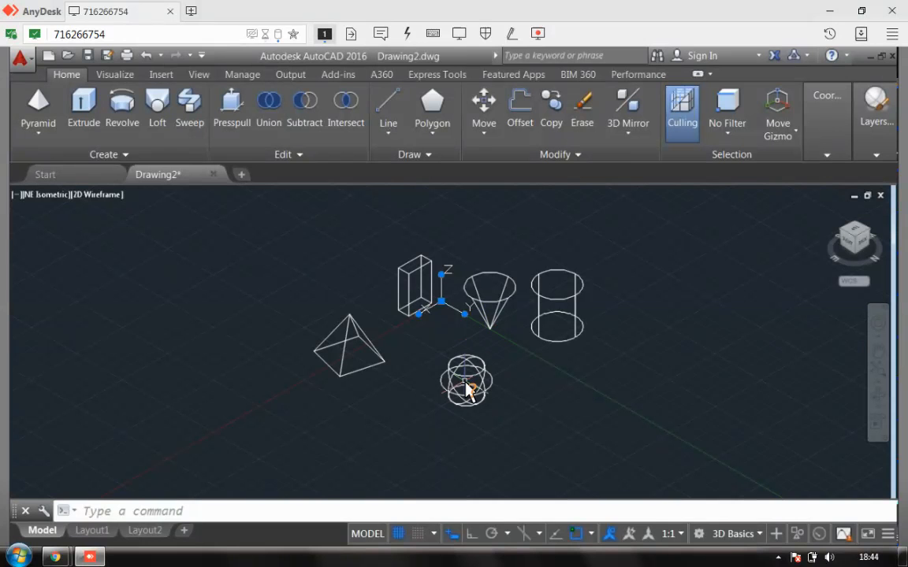
mouse_move(55, 557)
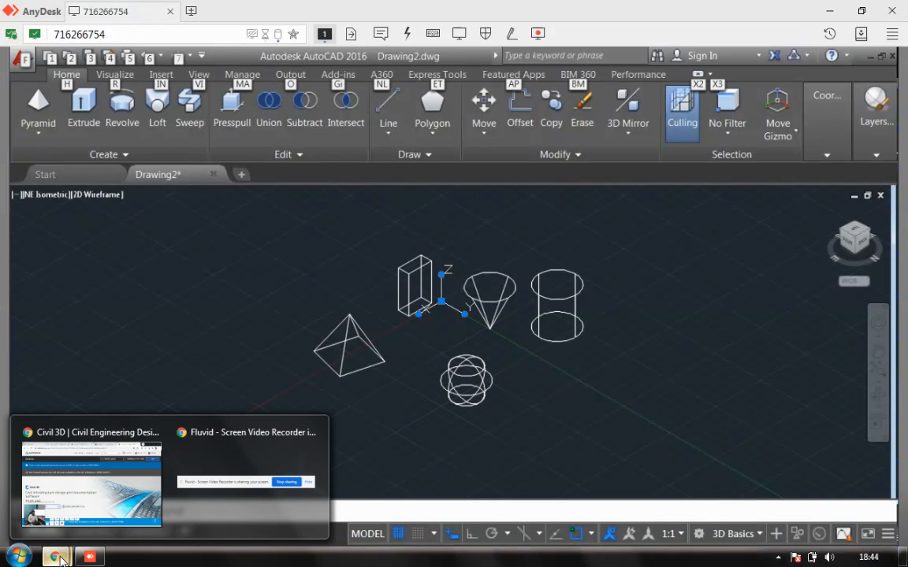
left_click(102, 516)
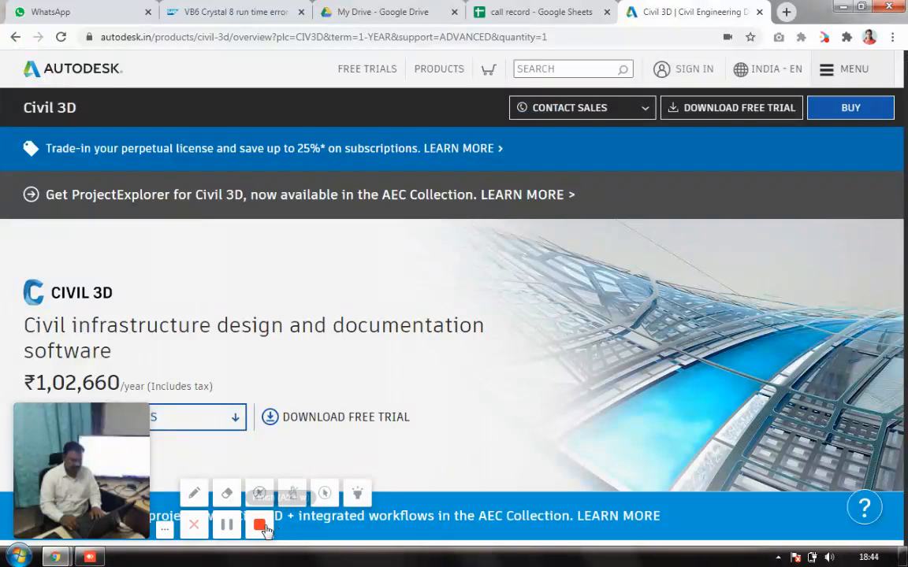